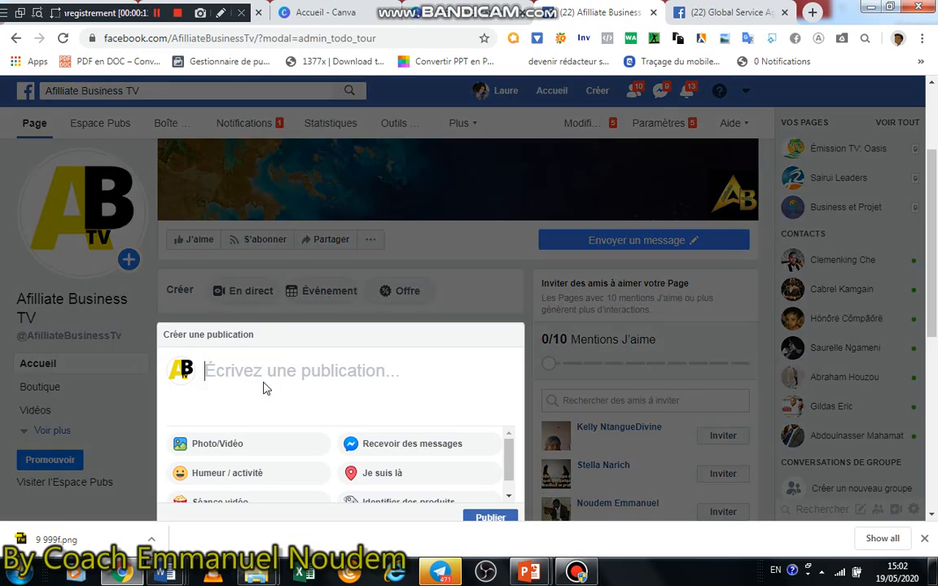
Close the post composer on the Afilliate Business TV Page and open the Page's publishing tools
left_click(511, 336)
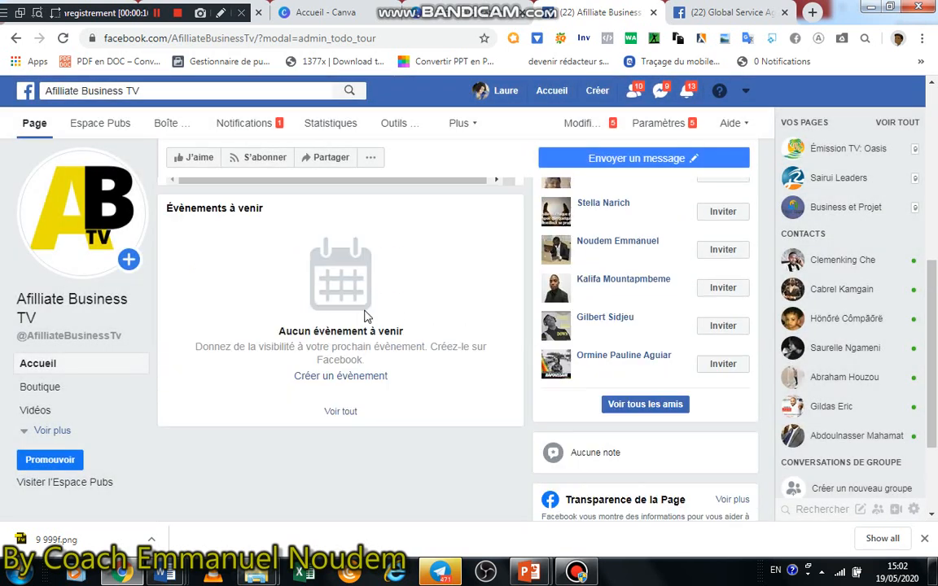
scroll(368, 314, "up", 6)
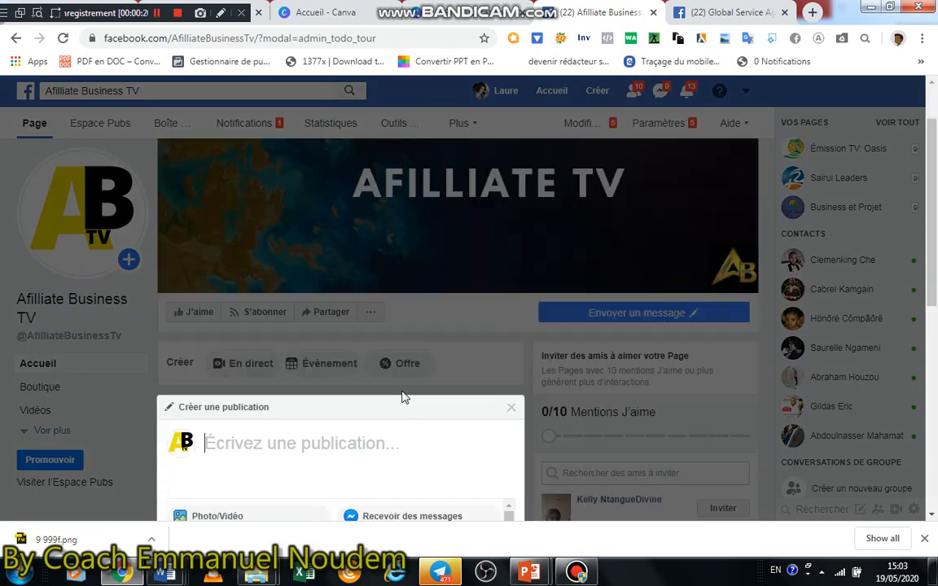
left_click(510, 335)
left_click(471, 124)
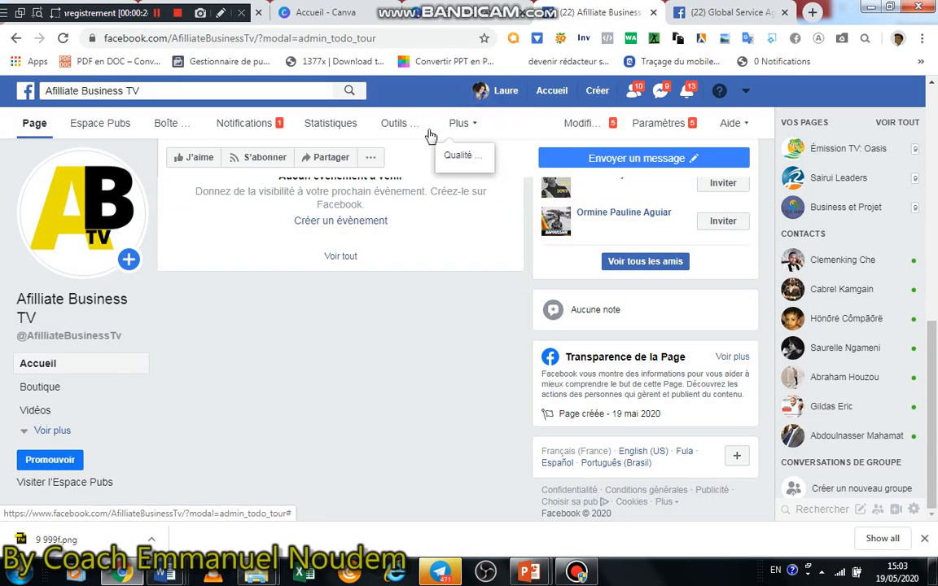
left_click(399, 126)
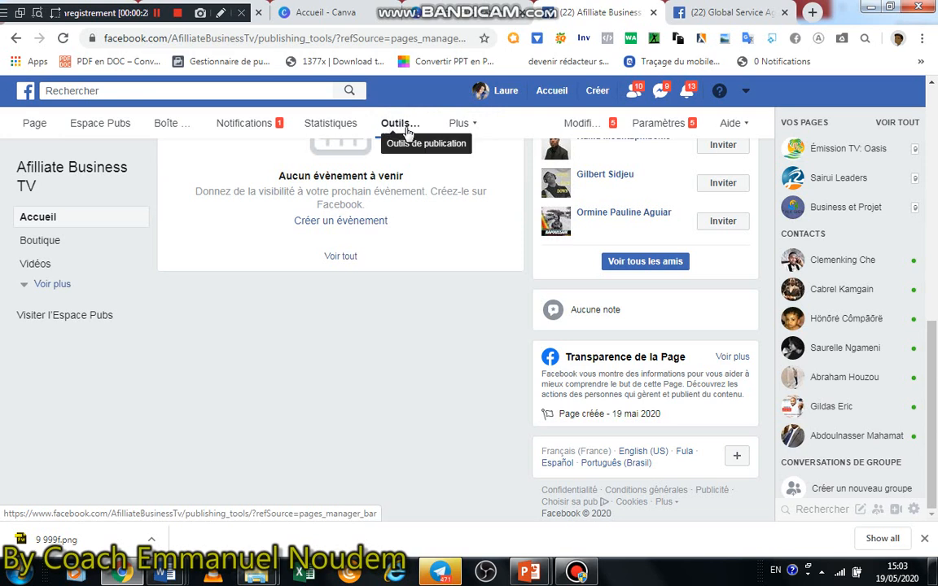
left_click(403, 130)
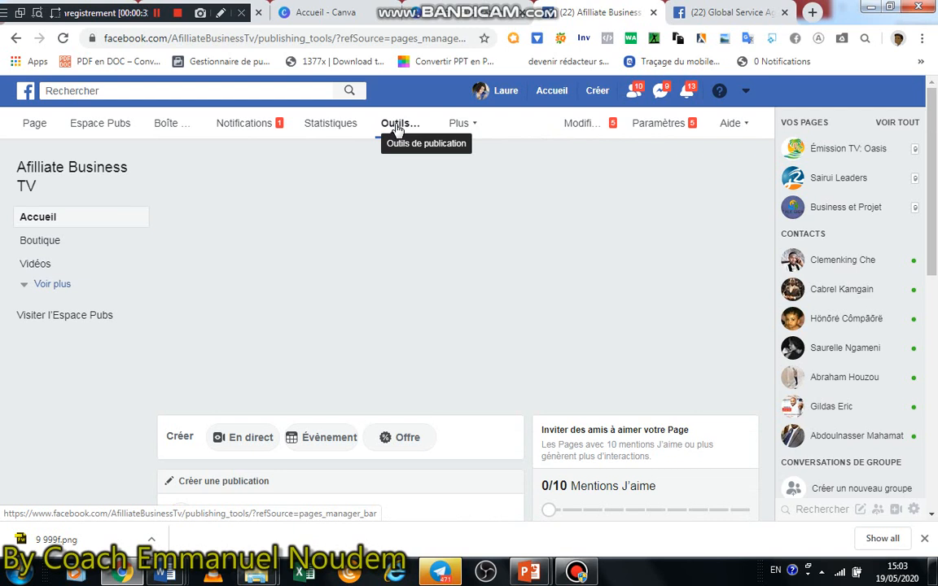
left_click(387, 129)
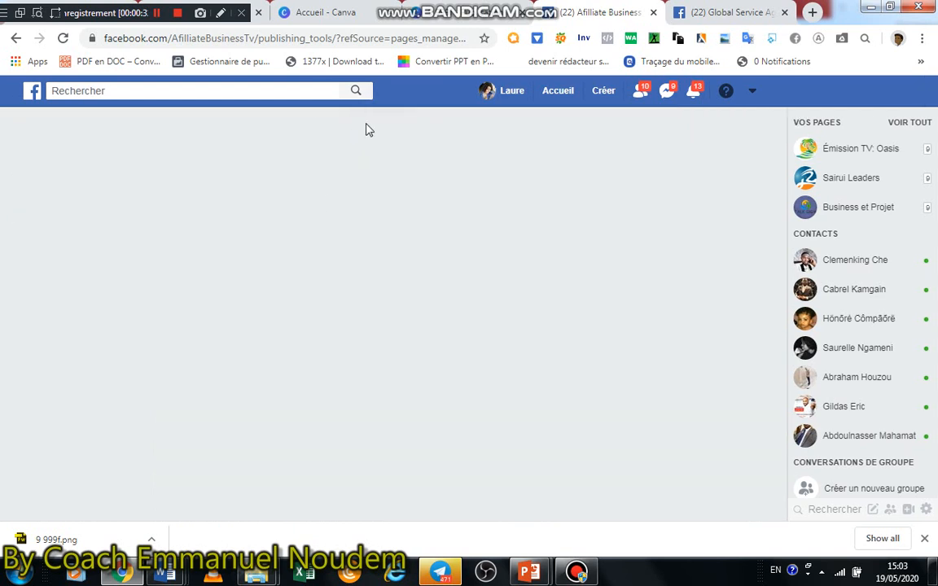
left_click(446, 145)
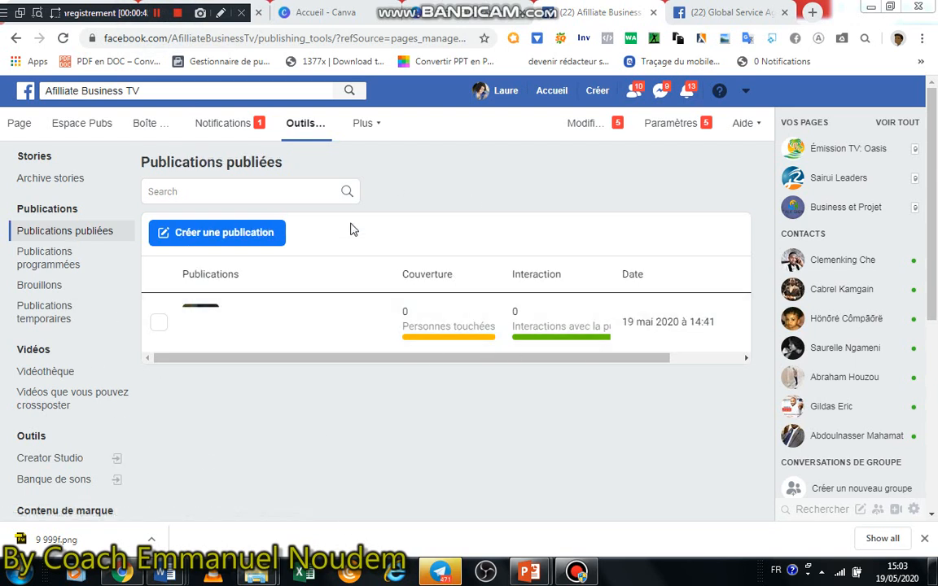
Create a new post, paste the copied promotional text starting with "2 achetez 1 offert", and remove its link preview
left_click(227, 238)
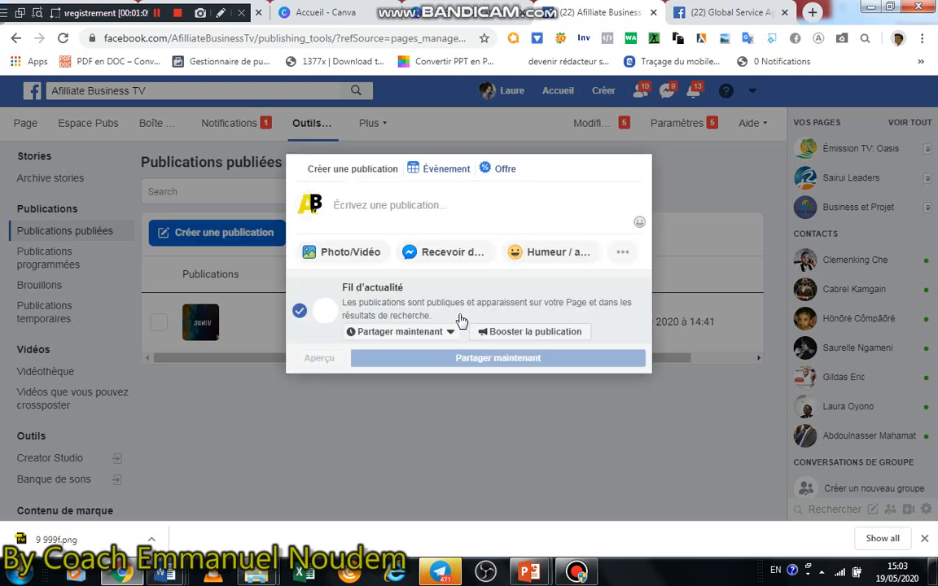
left_click(371, 196)
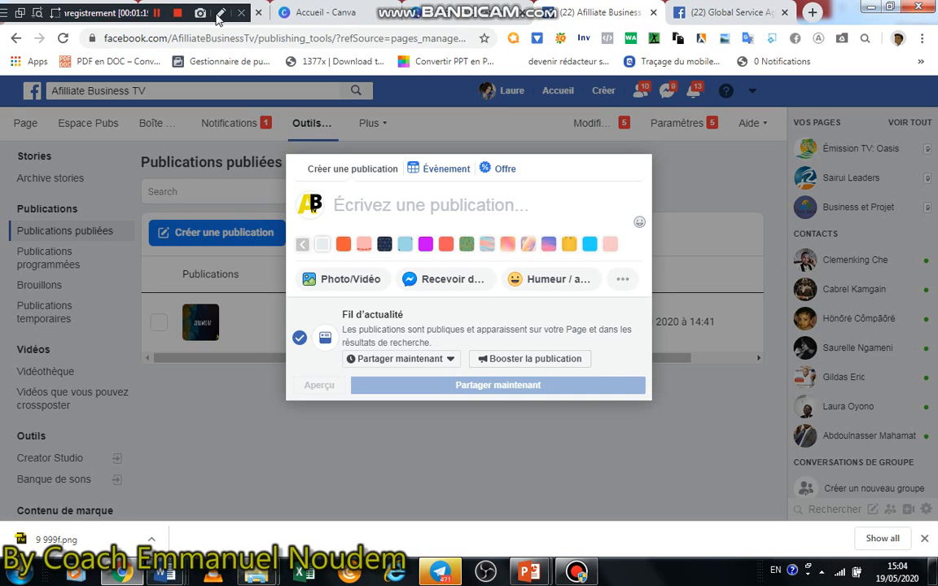
left_click(162, 13)
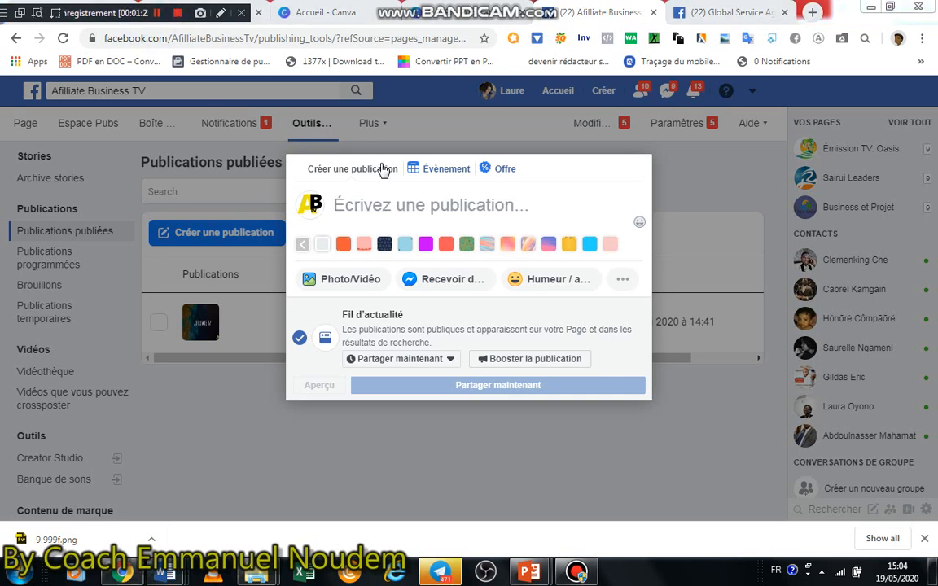
left_click(397, 203)
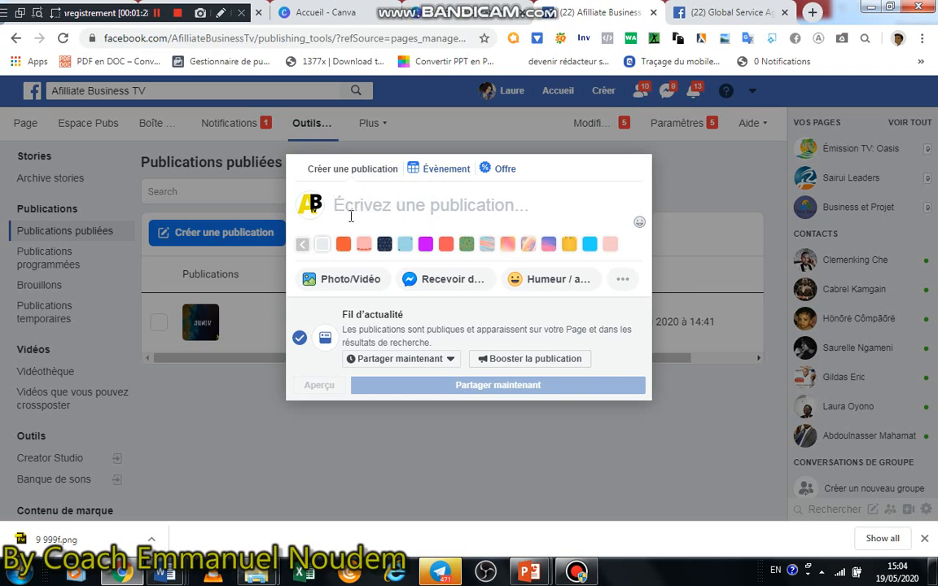
type("🆓🆓 2 achetez 1 offert💥💥 😱 3 achetez = 1 offert + Livraison GRATUIT")
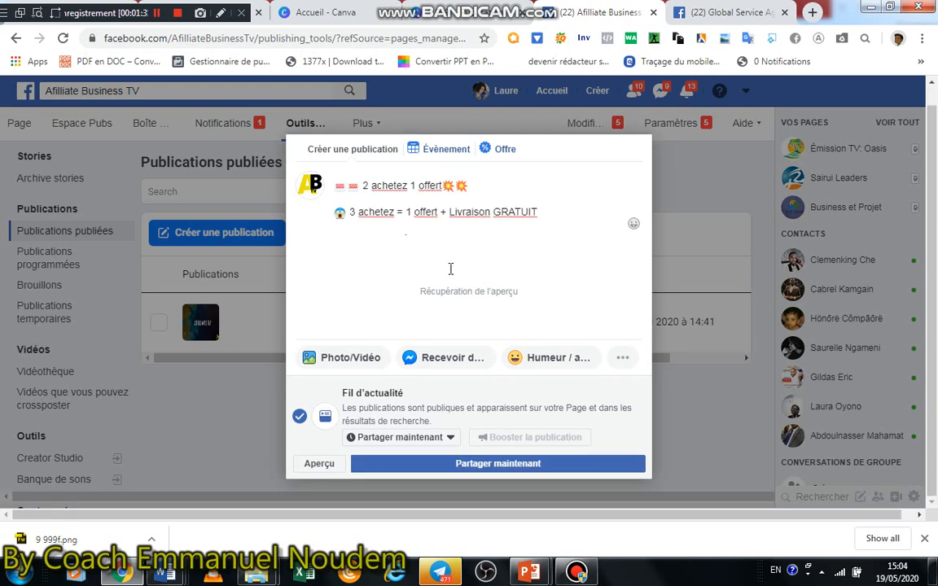
left_click(633, 255)
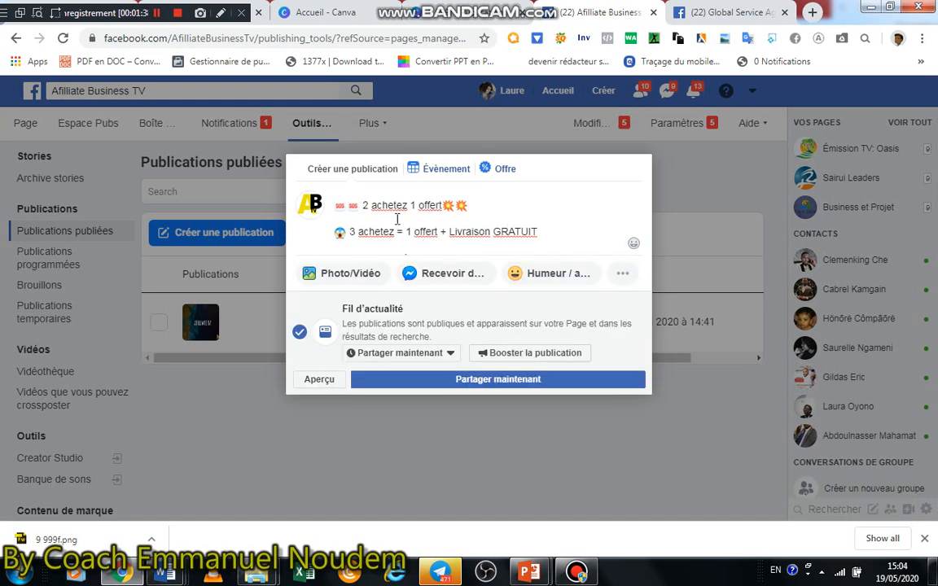
Delete the two offer lines at the start of the post text and undo the deletion
left_click(333, 205)
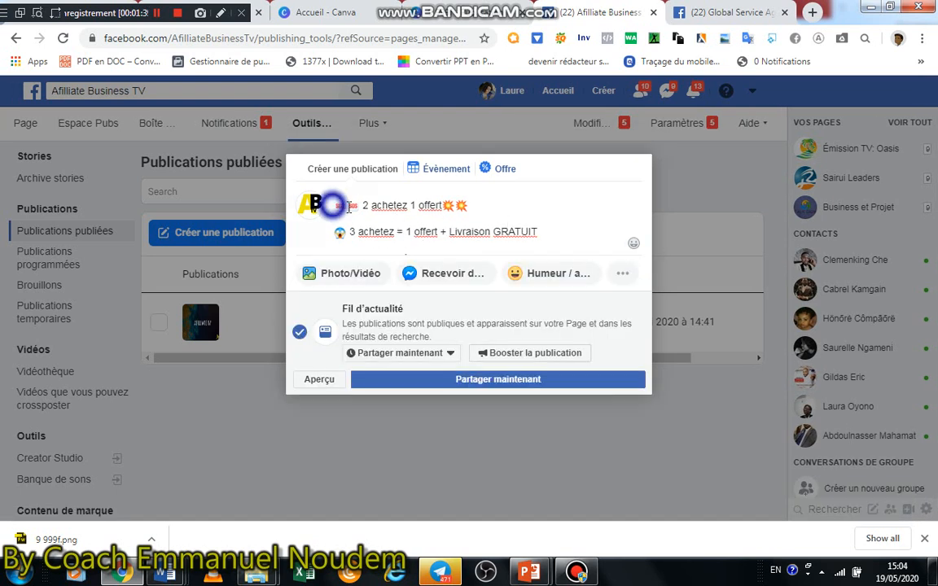
left_click_drag(540, 234, 334, 201)
key("BackSpace")
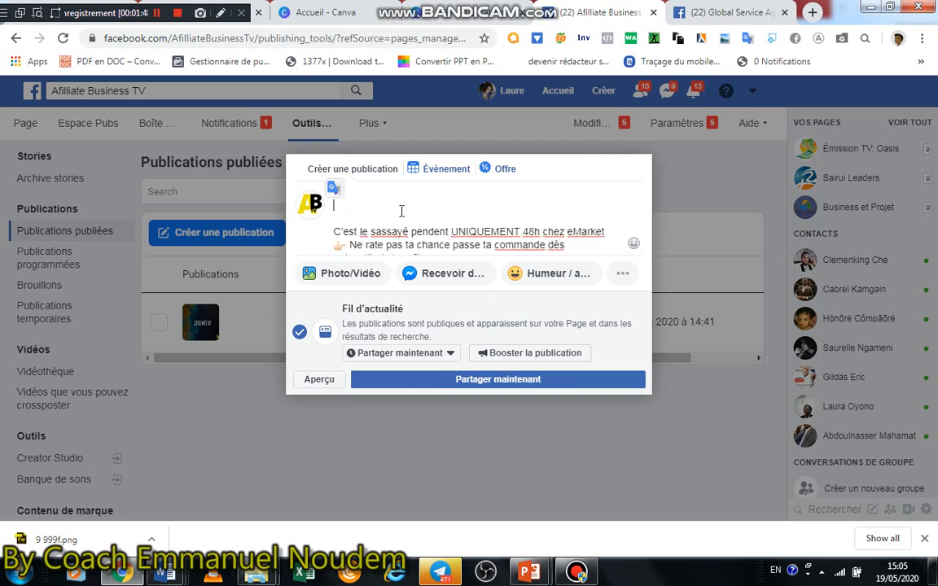
key("ctrl+z")
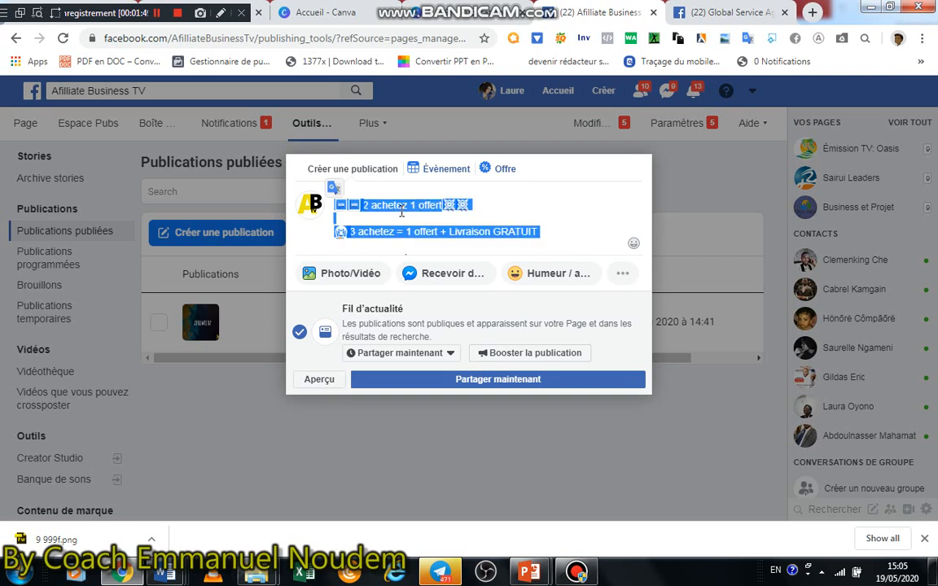
left_click(548, 206)
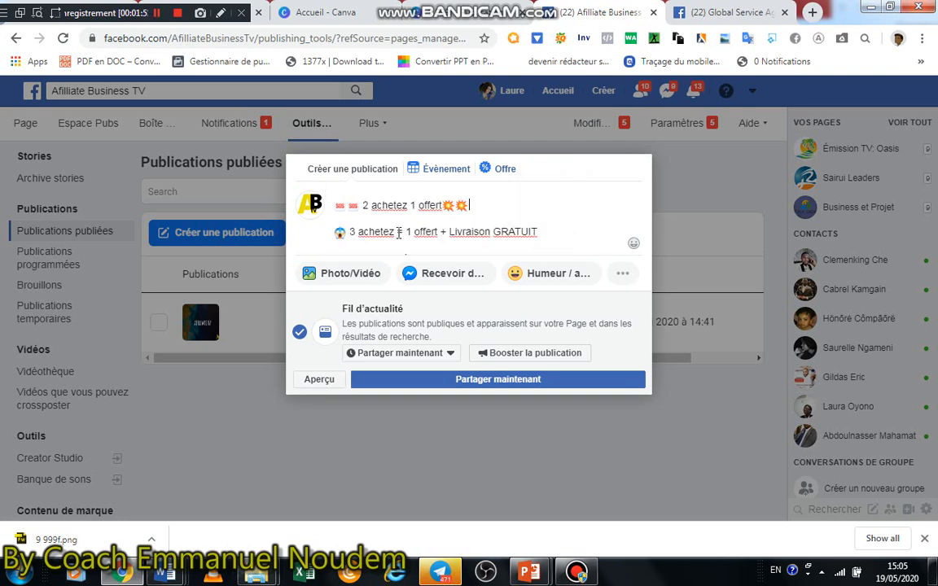
Add the image 9 999f from the Downloads folder to the post
left_click(360, 273)
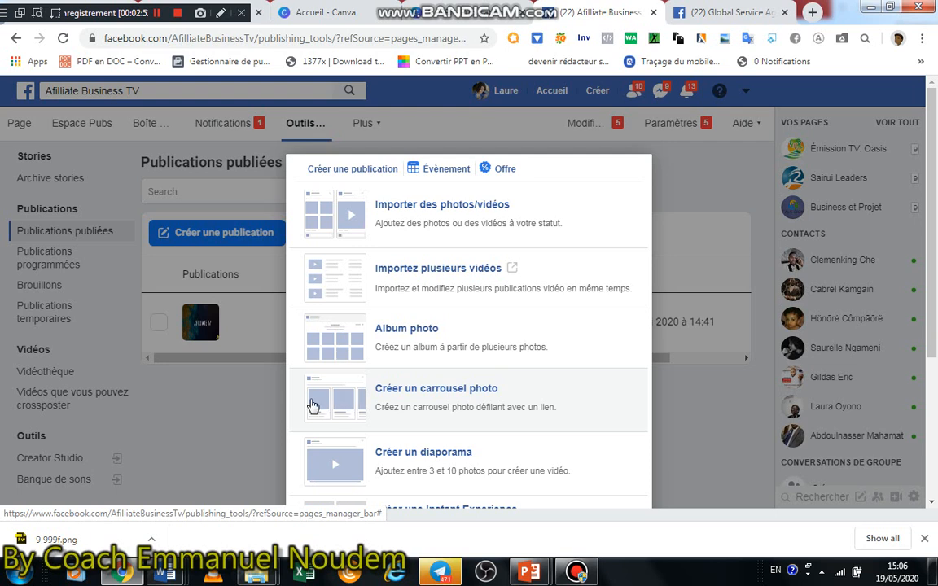
scroll(403, 362, "down", 2)
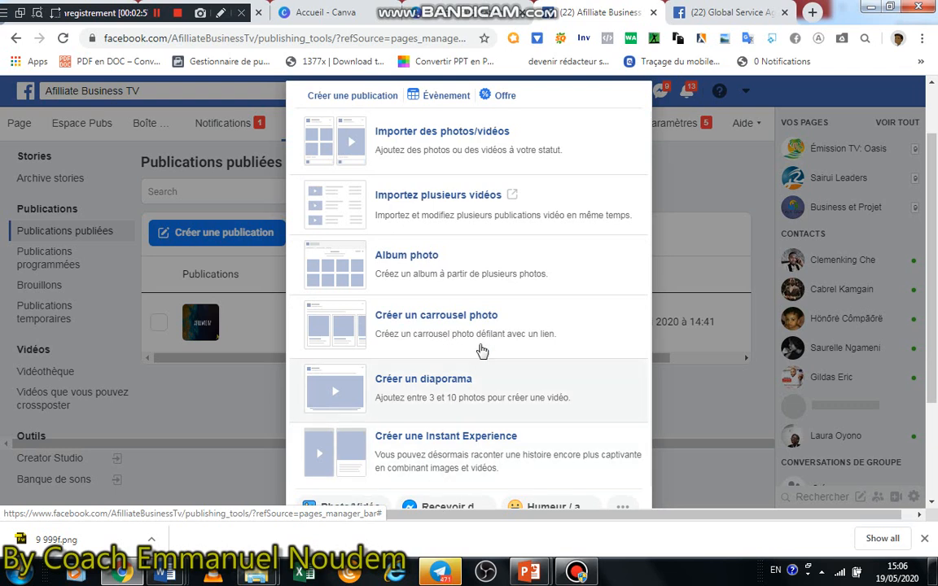
scroll(456, 326, "up", 2)
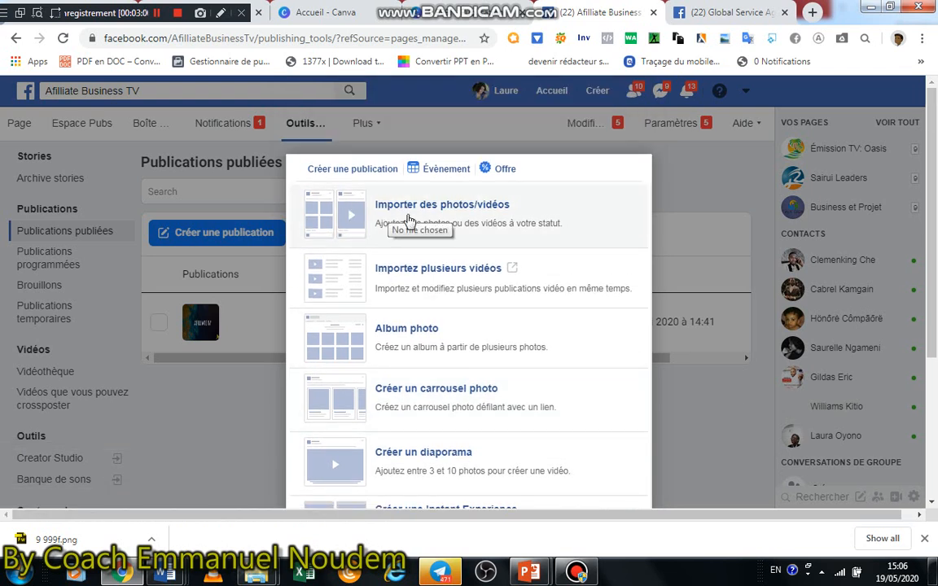
left_click(383, 225)
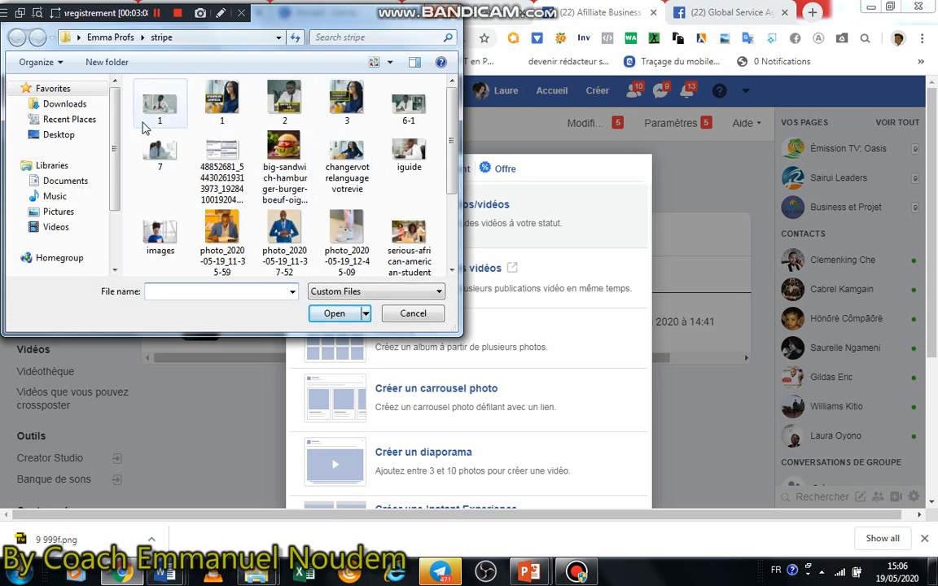
left_click(67, 104)
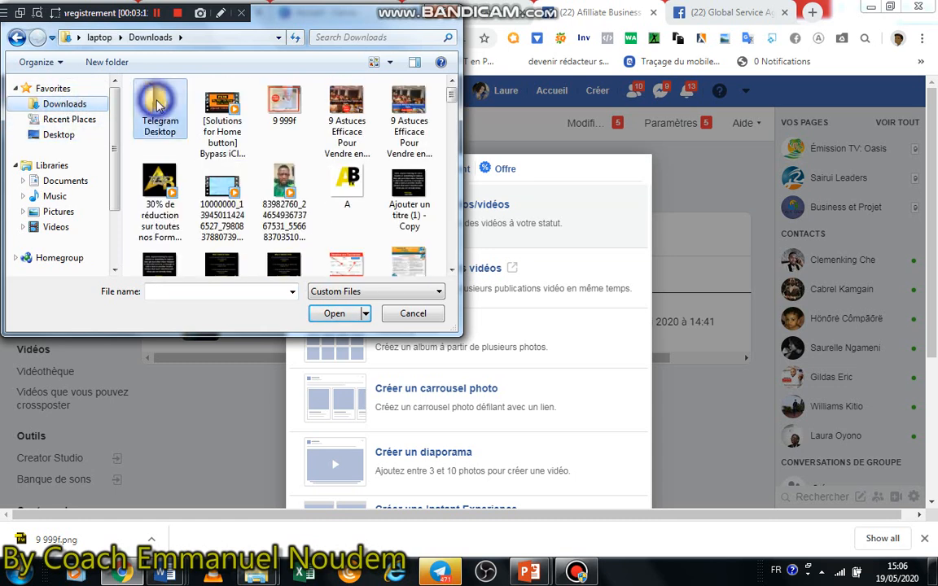
left_click(285, 102)
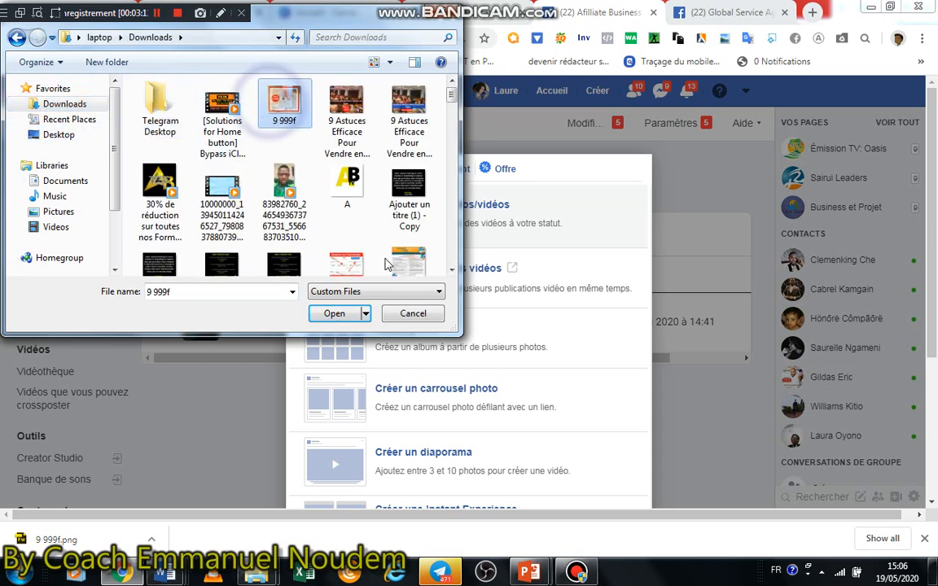
left_click(349, 314)
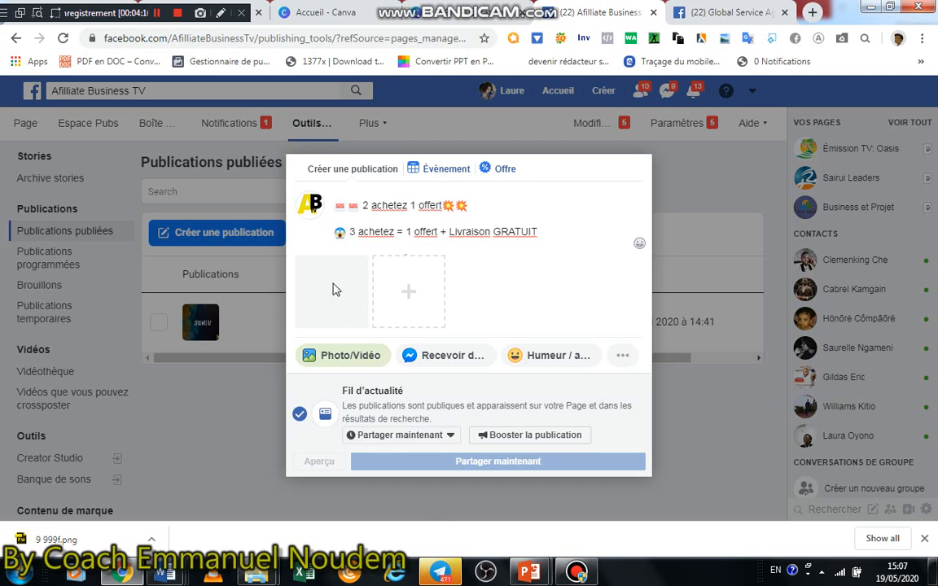
Try a custom publication schedule for the post dated 20/5/2020 with the hour set to 10, and cancel the scheduling
left_click(447, 438)
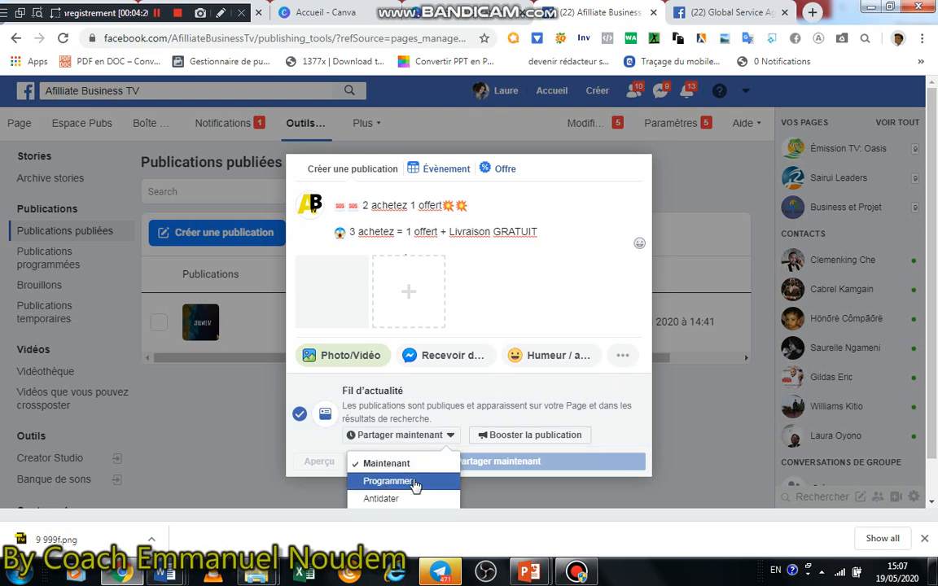
left_click(399, 483)
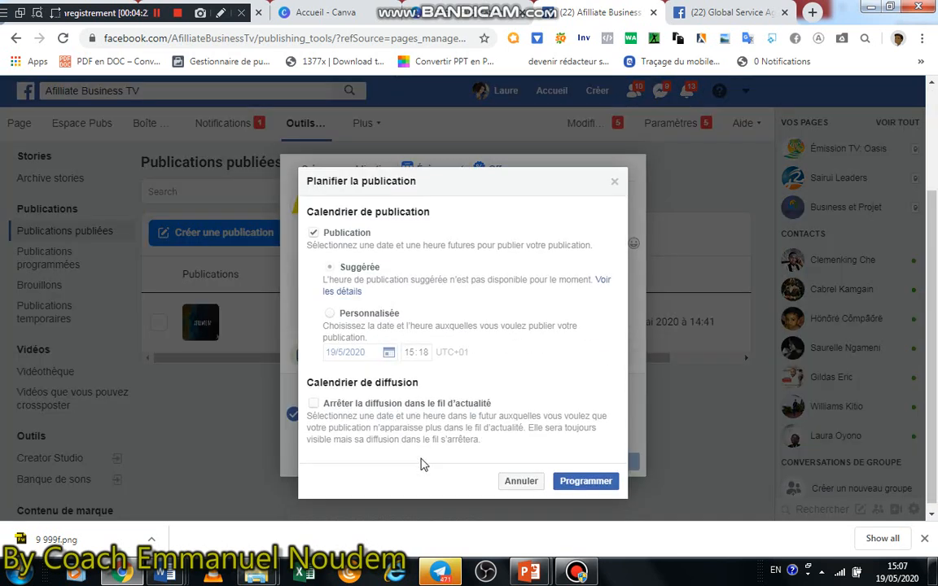
left_click(333, 314)
left_click(332, 315)
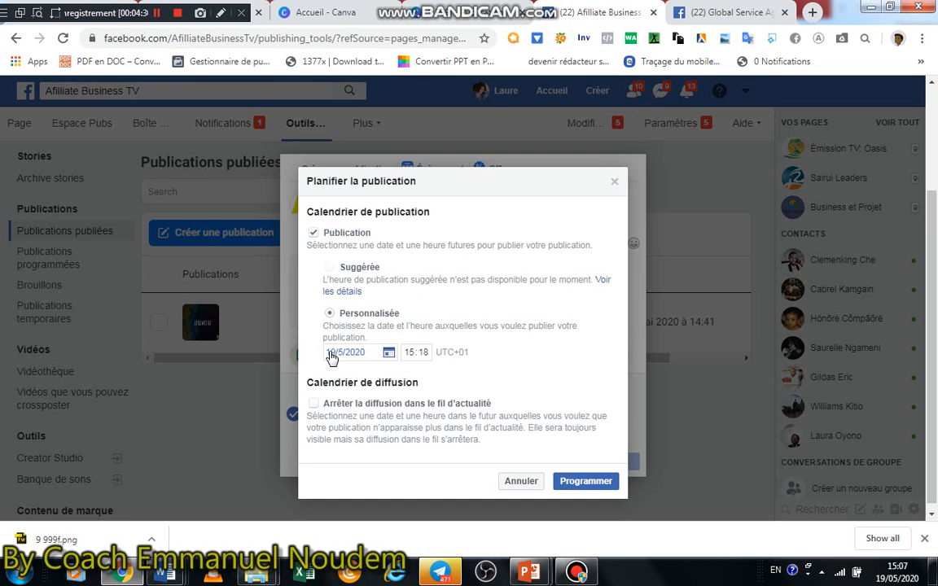
left_click(332, 357)
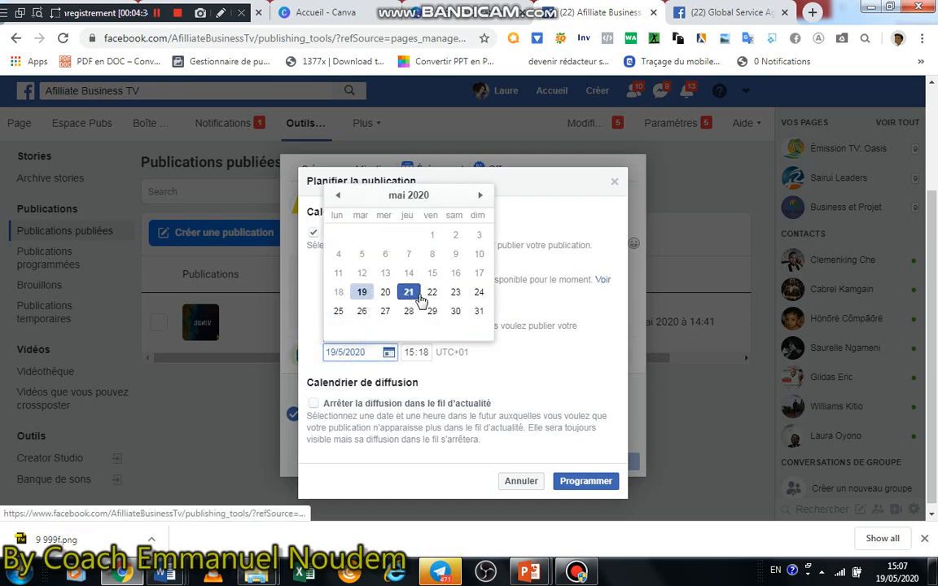
left_click(385, 295)
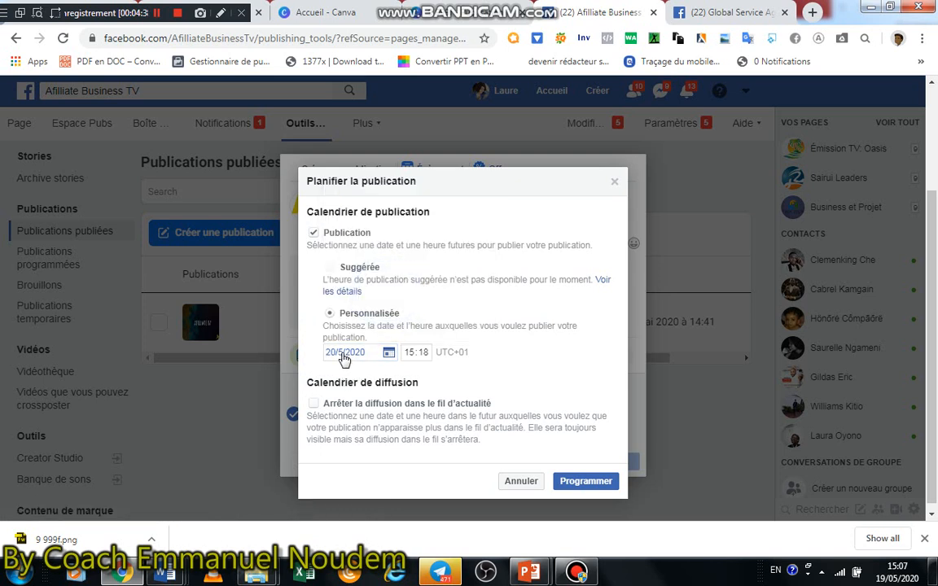
left_click(344, 355)
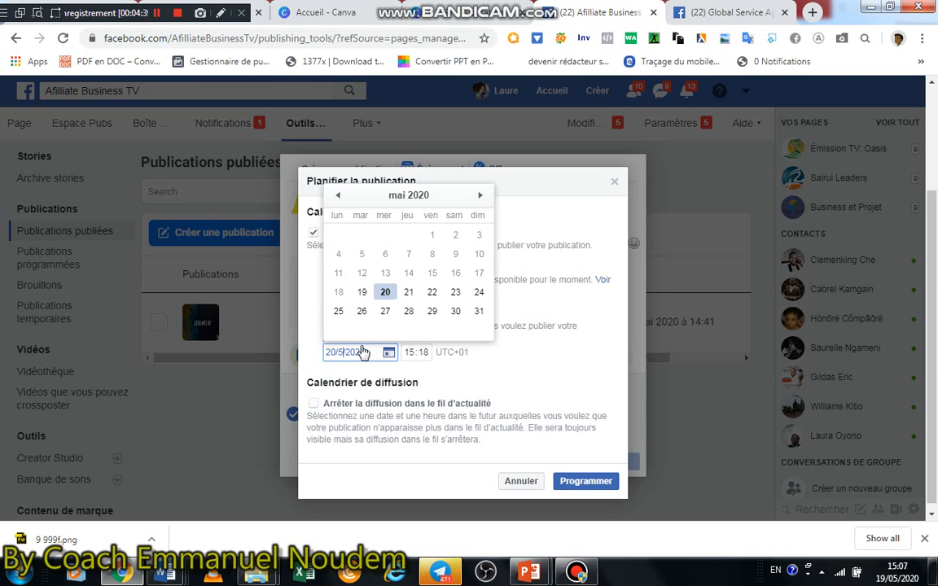
left_click(479, 195)
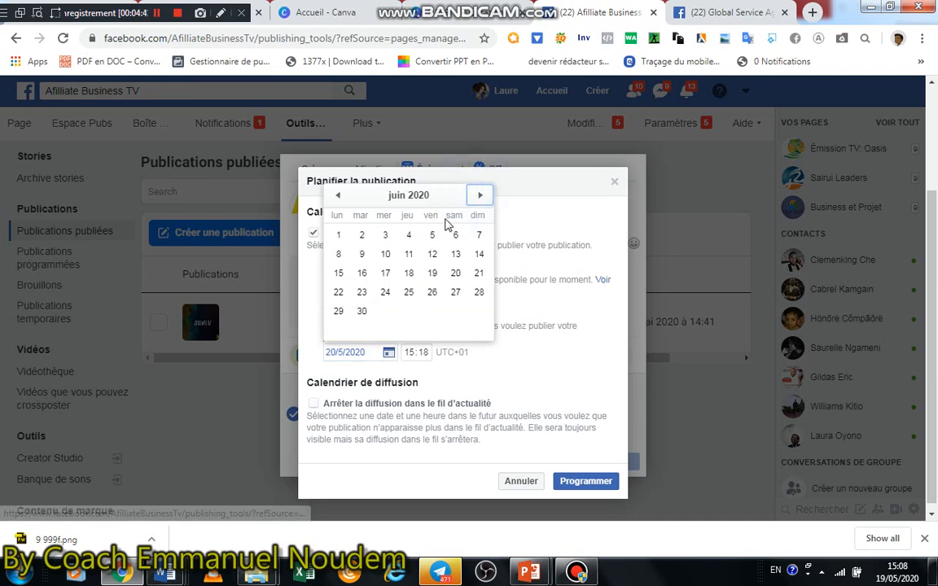
left_click(566, 334)
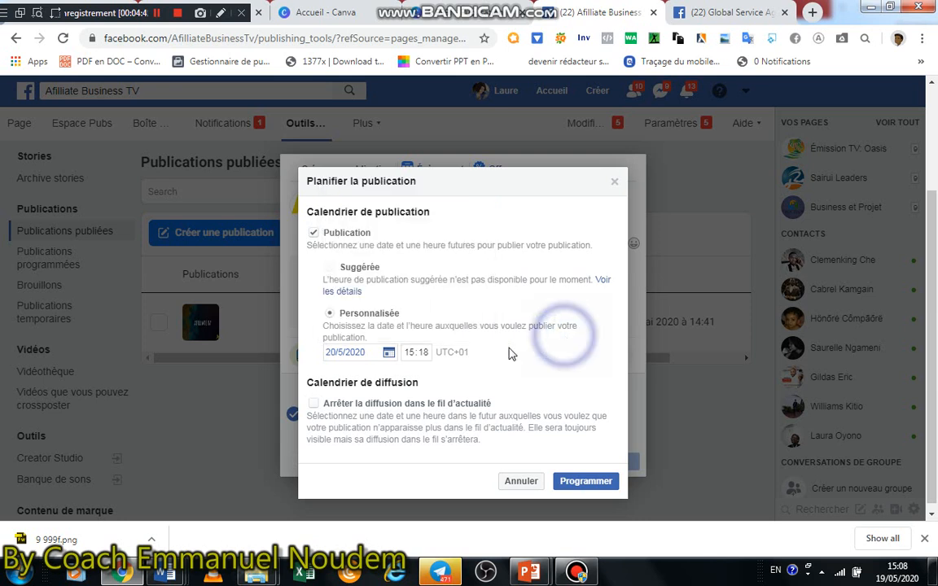
left_click(414, 352)
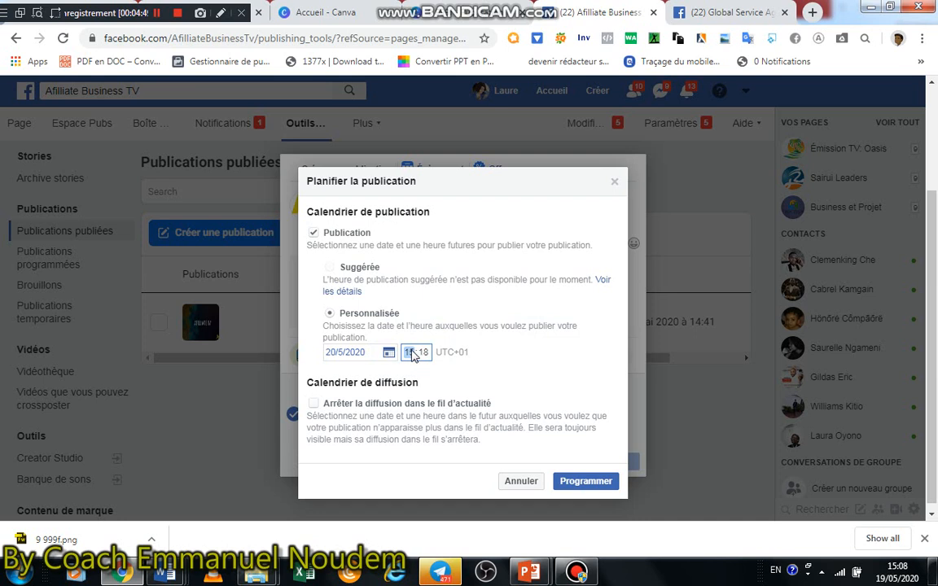
type("10")
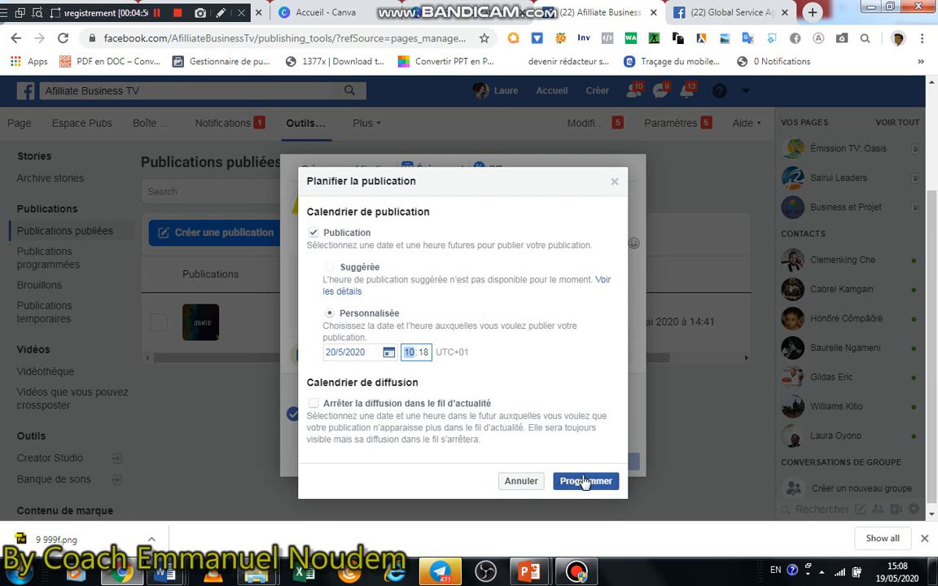
left_click(533, 484)
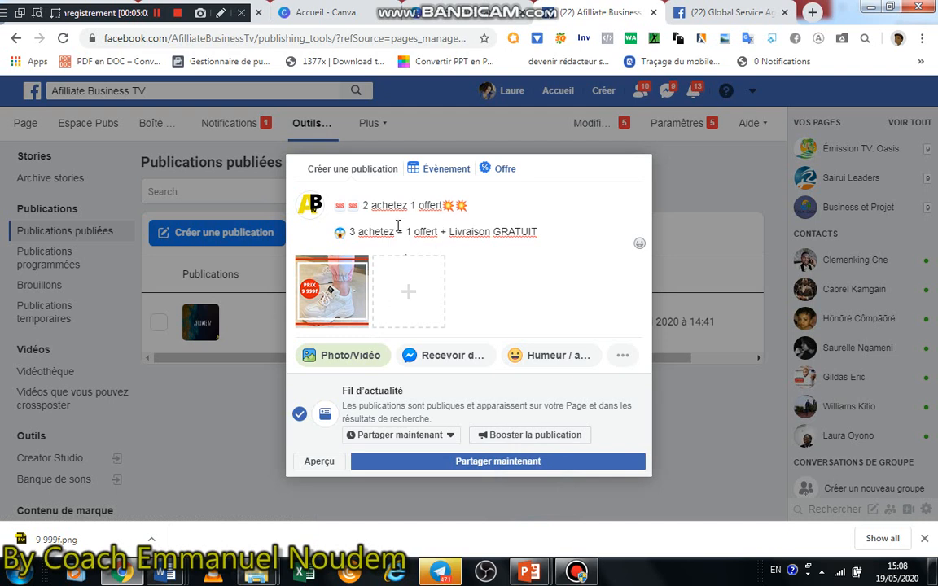
mouse_move(354, 310)
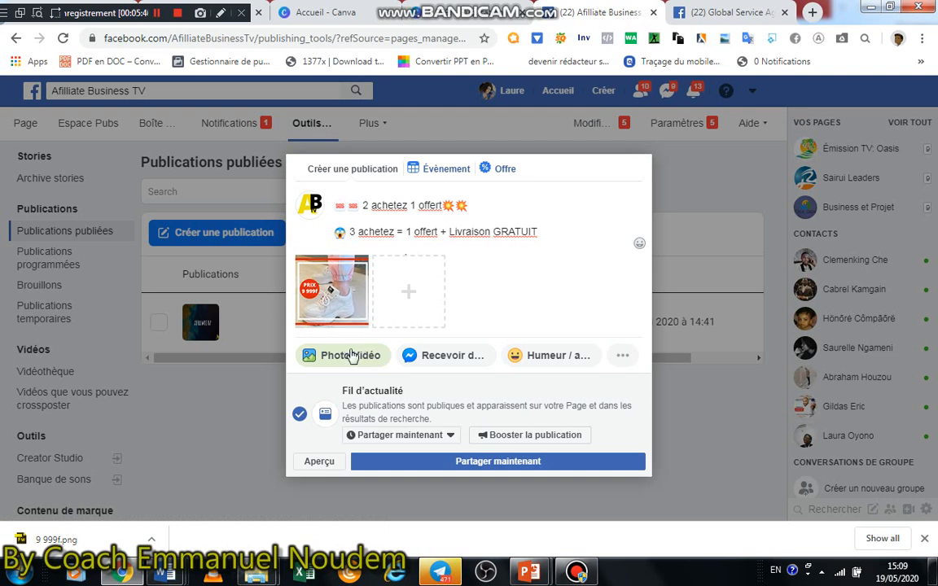
Add the option to receive messages via Messenger to the post and publish it immediately
left_click(422, 357)
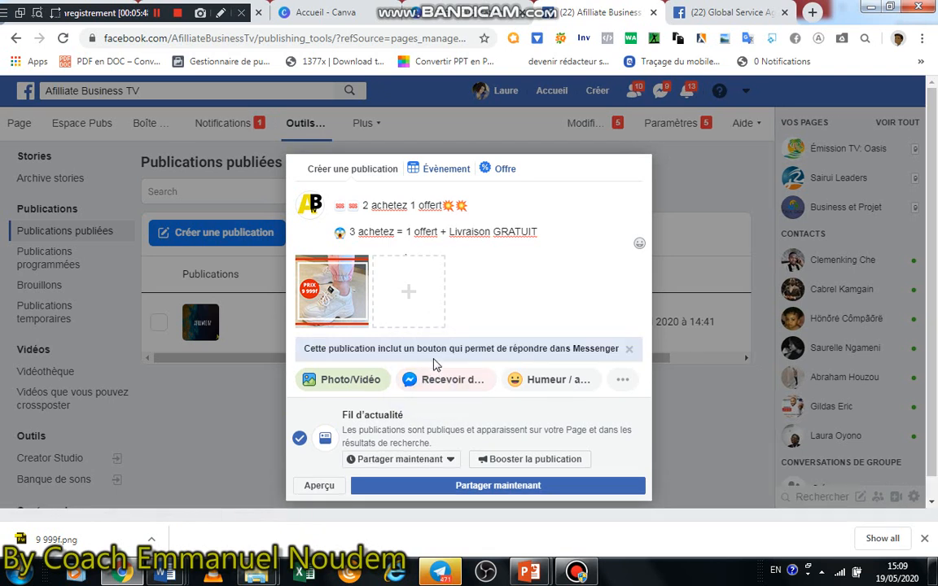
left_click(473, 494)
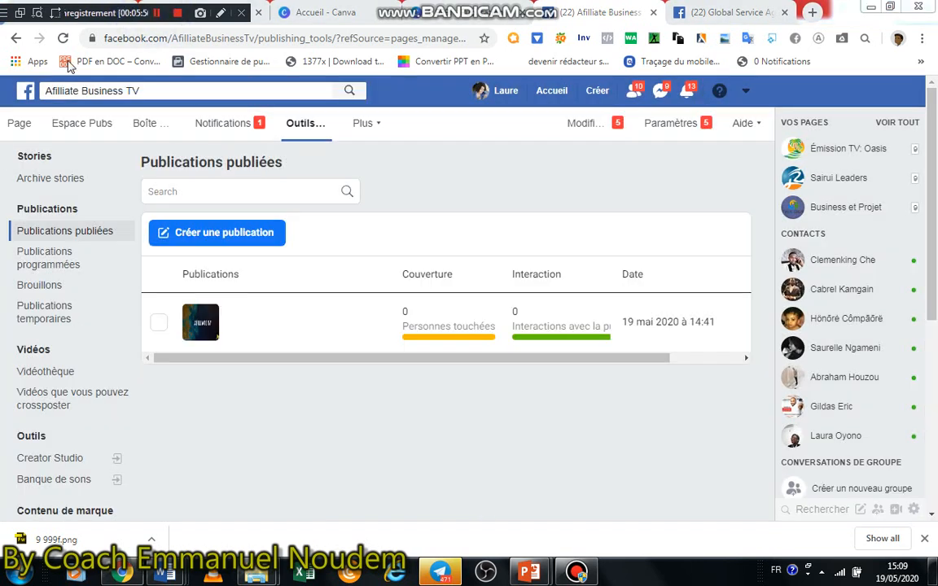
Go to the Afilliate Business TV Page and show its Publications section
left_click(18, 129)
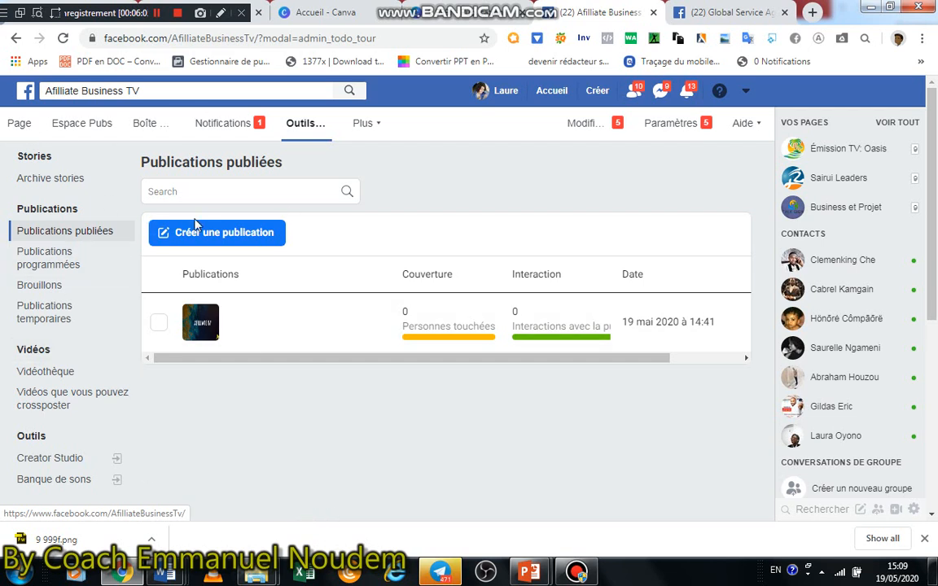
left_click(20, 126)
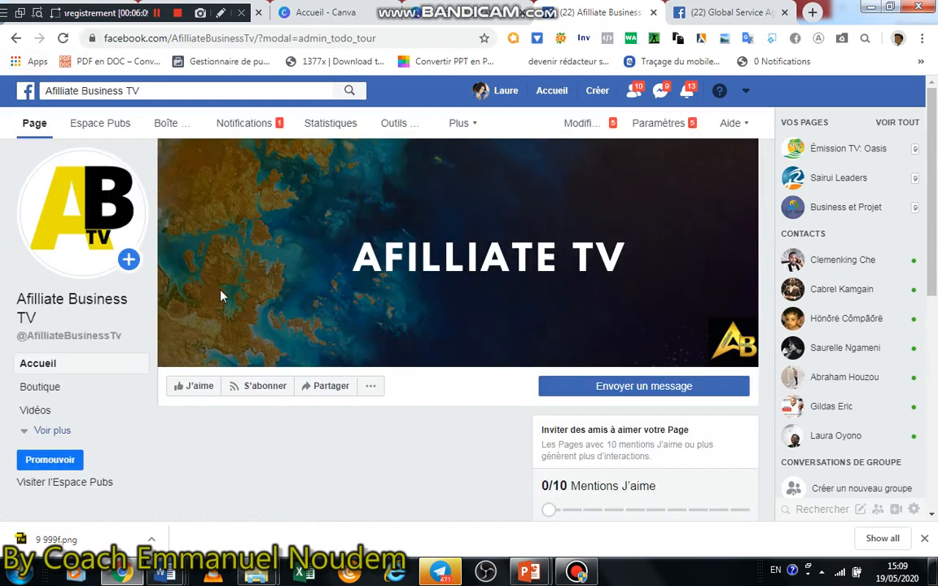
scroll(237, 266, "down", 3)
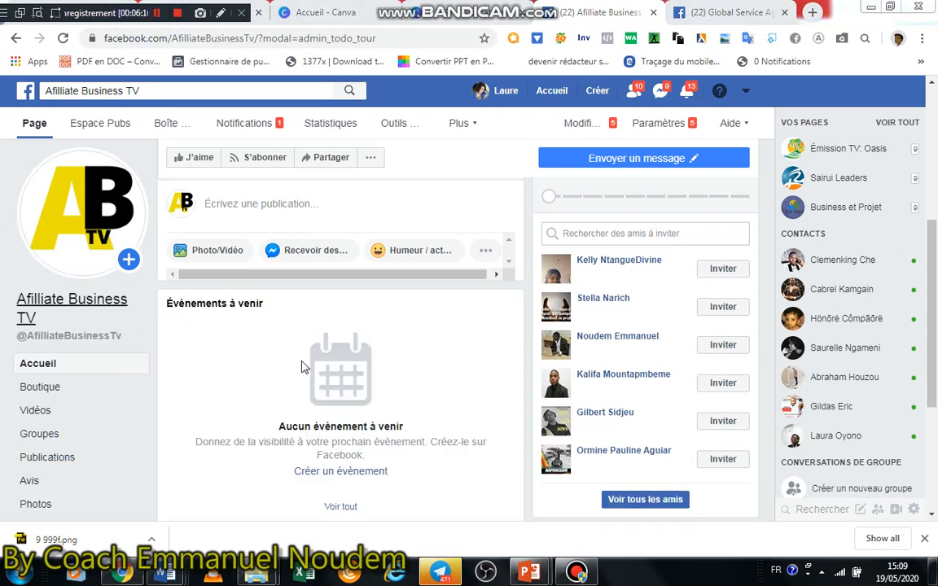
left_click(51, 461)
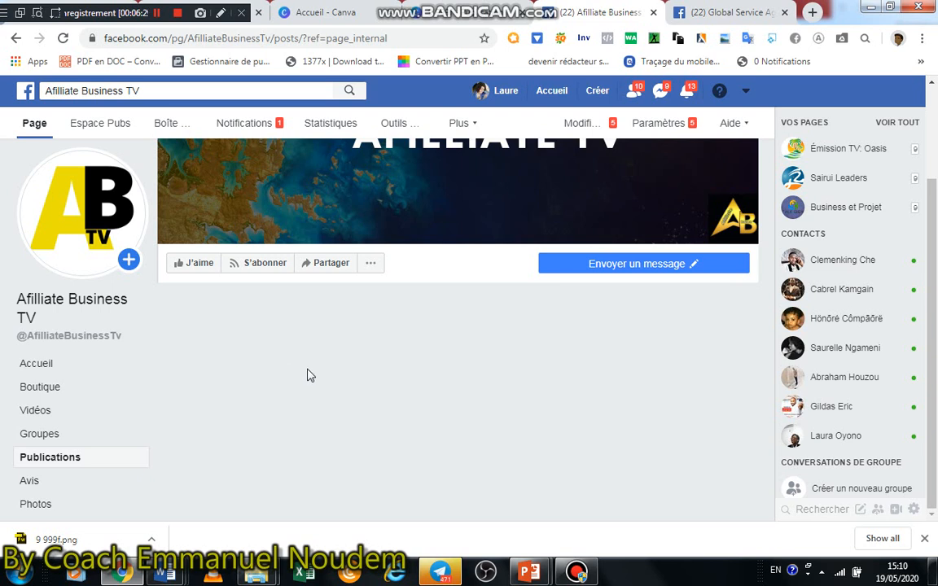
Examine the newly published post on the Page, including its offer text, the 9 999f shoe image and the message button
scroll(443, 349, "up", 2)
scroll(444, 349, "down", 2)
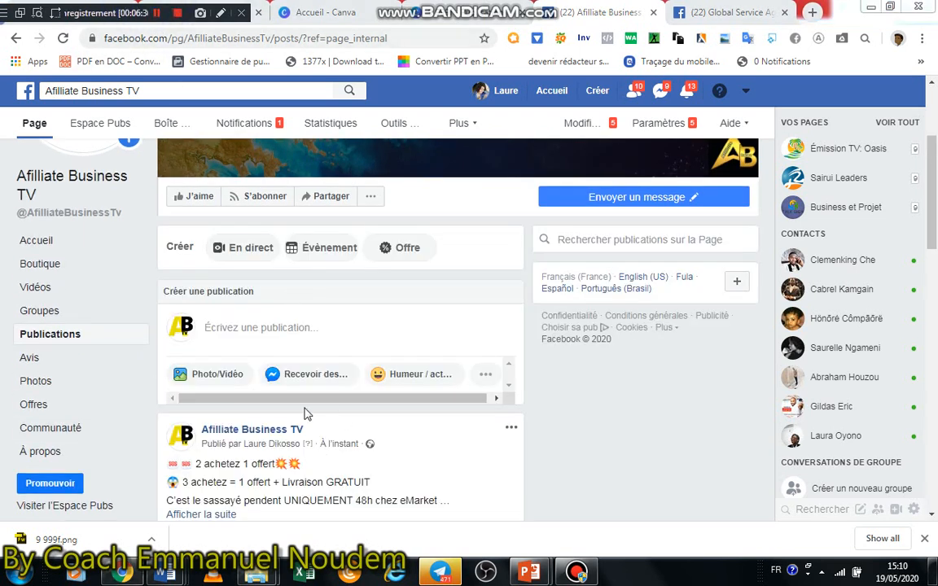
left_click_drag(930, 200, 931, 323)
scroll(435, 308, "up", 3)
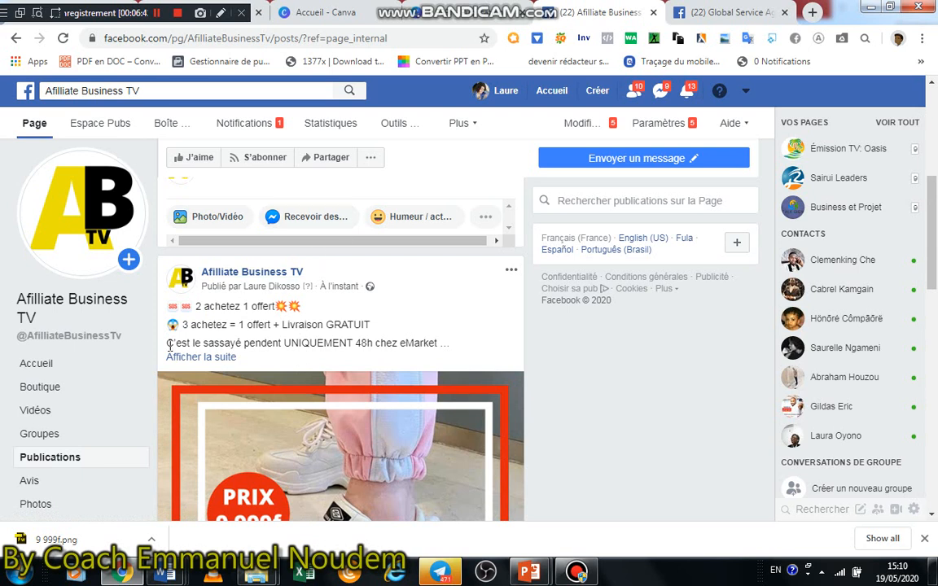
scroll(221, 290, "down", 2)
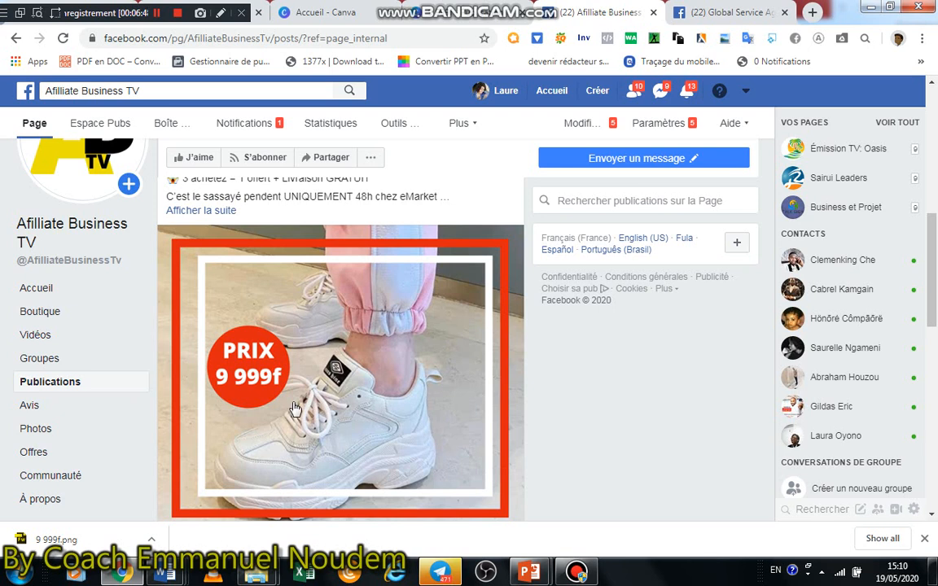
scroll(267, 372, "down", 1)
scroll(297, 300, "up", 1)
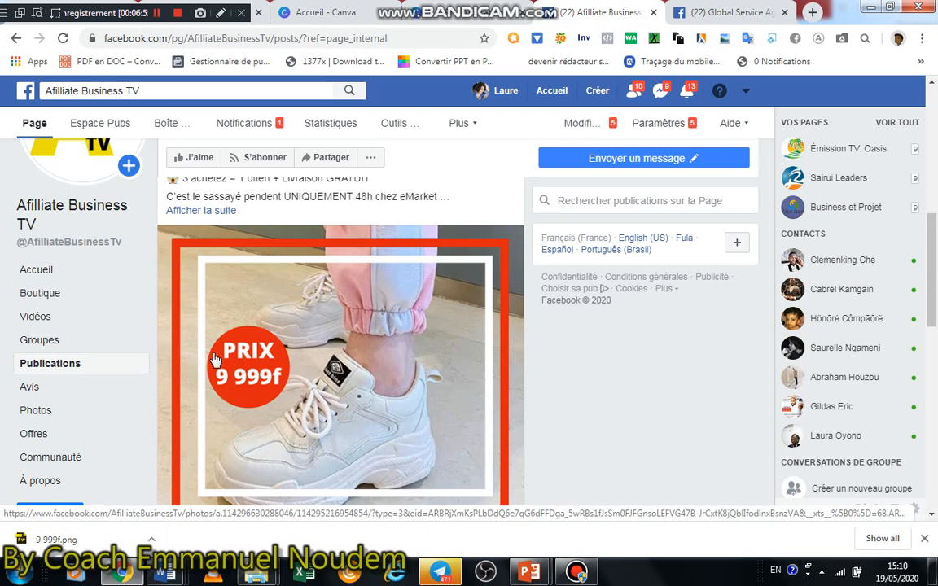
scroll(253, 365, "down", 1)
scroll(252, 366, "up", 1)
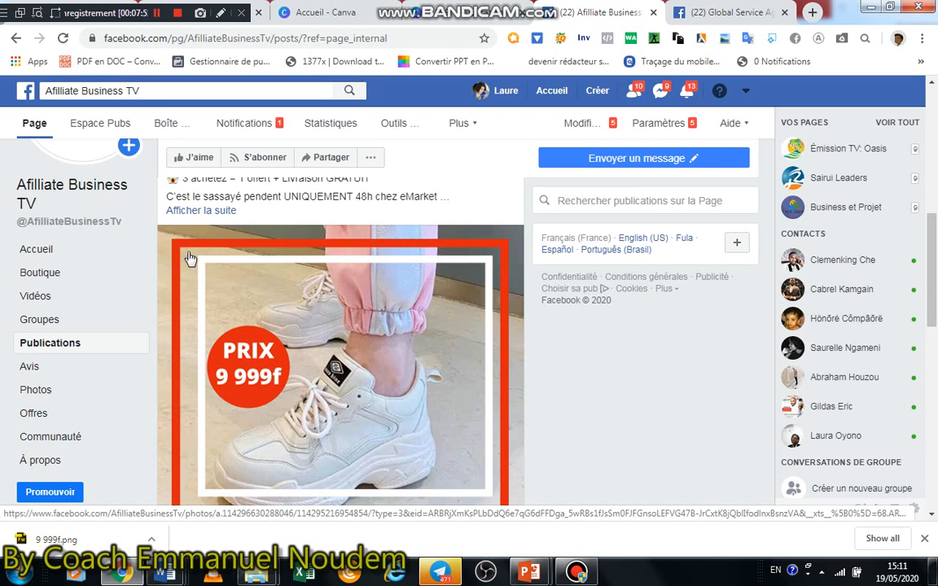
scroll(265, 357, "down", 1)
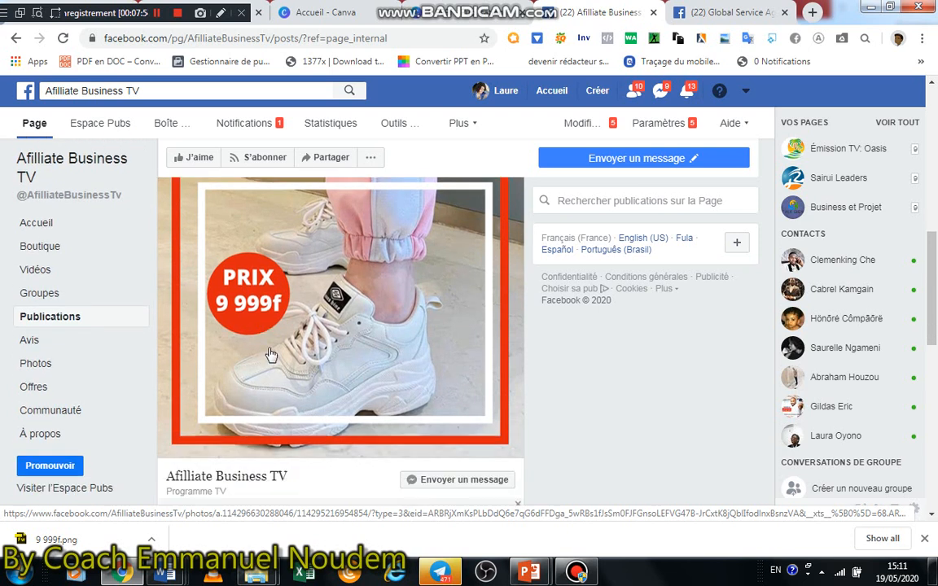
scroll(346, 324, "up", 1)
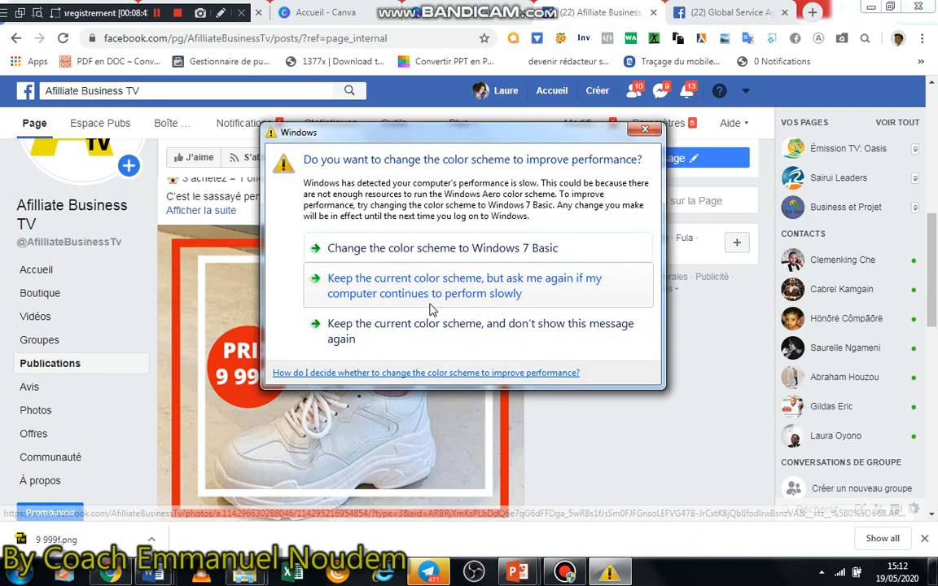
Dismiss the Windows color scheme warning and close the browser's downloads bar, returning to the beginning of the published post
left_click(646, 129)
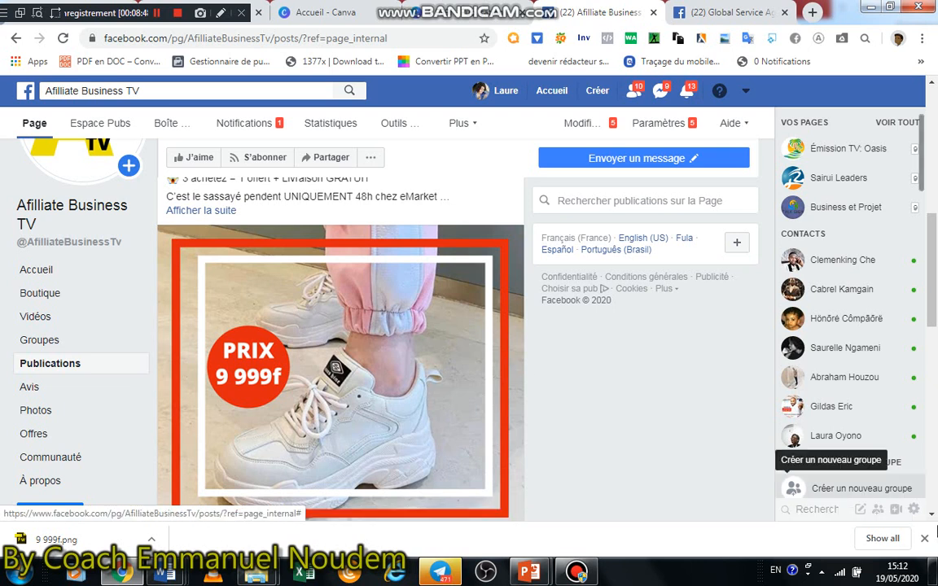
left_click(925, 538)
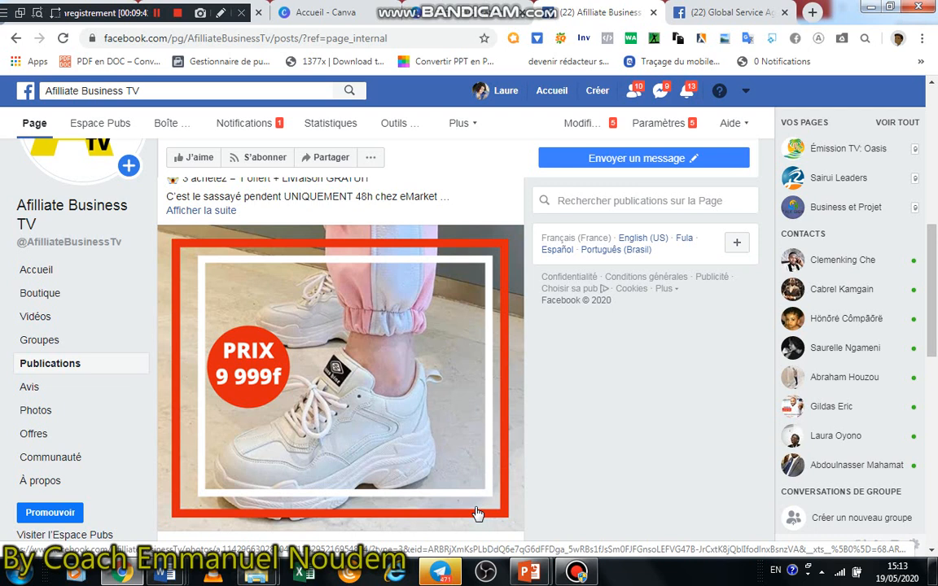
scroll(322, 281, "up", 2)
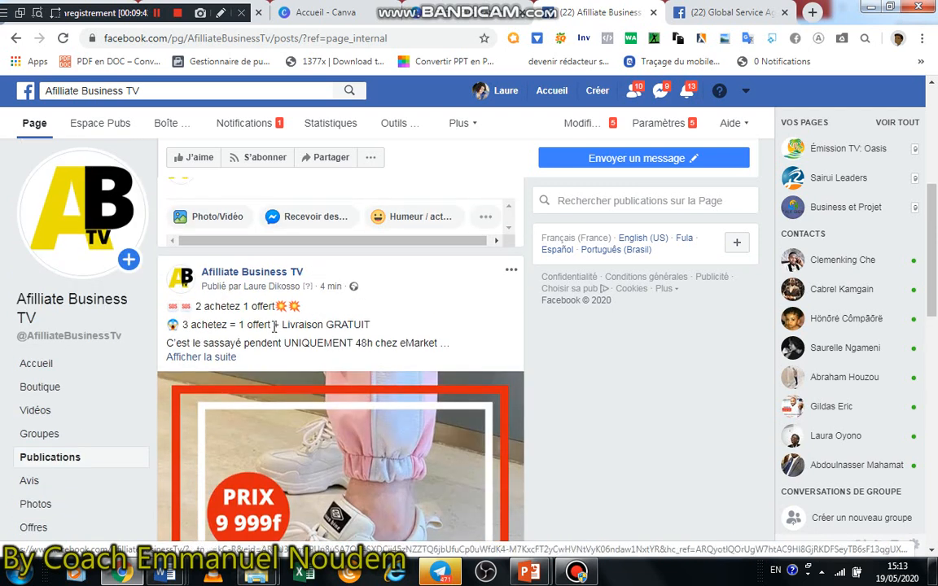